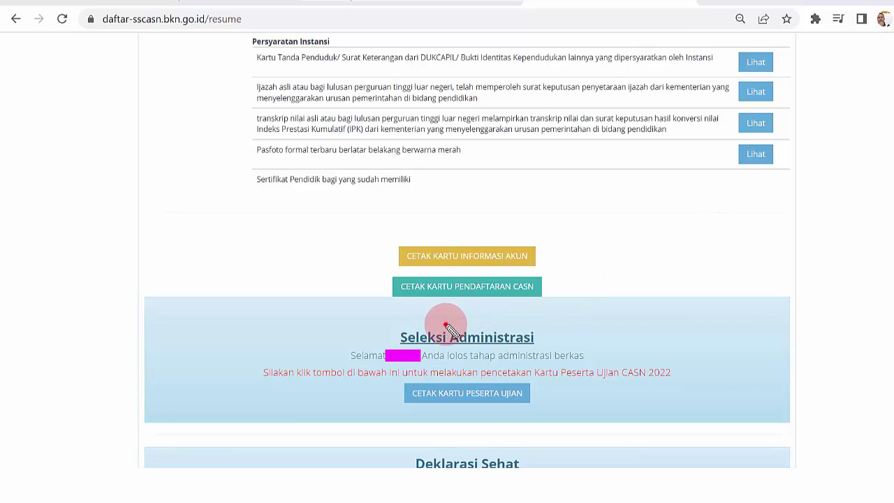
Circle the Seleksi Administrasi heading in red and underline the words "Anda lolos" beneath it.
mouse_move(447, 324)
left_mouse_down()
mouse_move(410, 326)
mouse_move(388, 342)
mouse_move(394, 325)
mouse_move(545, 335)
mouse_move(542, 344)
mouse_move(429, 350)
mouse_move(379, 335)
mouse_move(389, 341)
left_mouse_up()
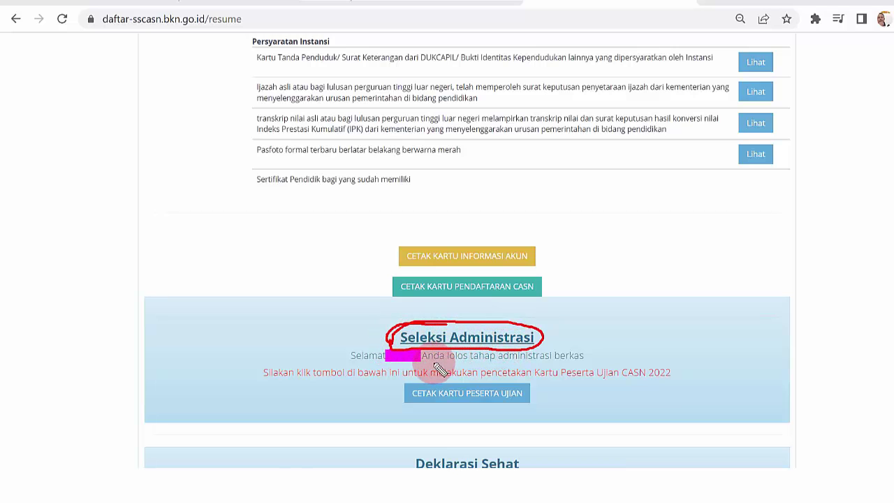
left_click_drag(430, 363, 462, 363)
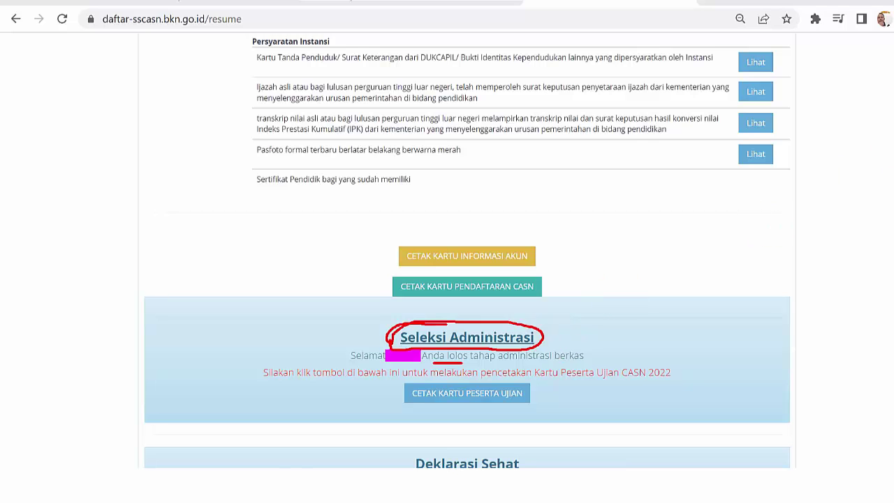
Open sscasn.bkn.go.id in a new browser tab and go to its login page, dismissing the browser recommendation notice.
left_click(529, 3)
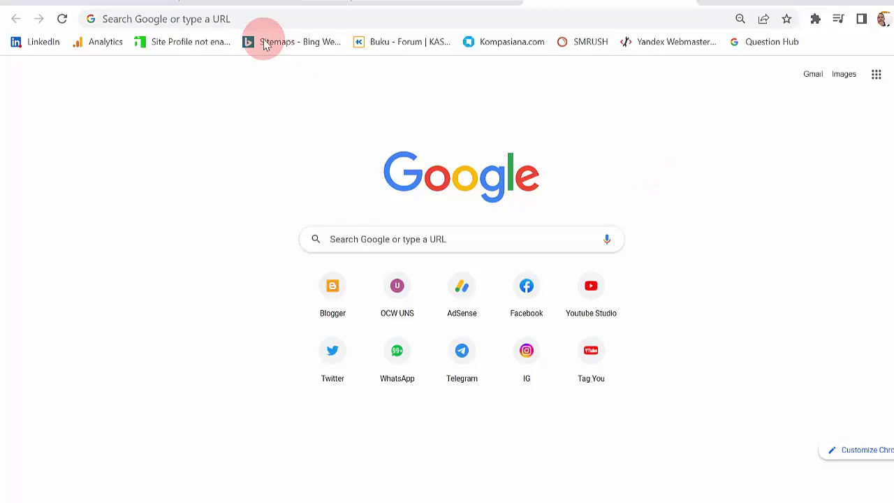
left_click(234, 16)
type("sscasn.bkn.go.id")
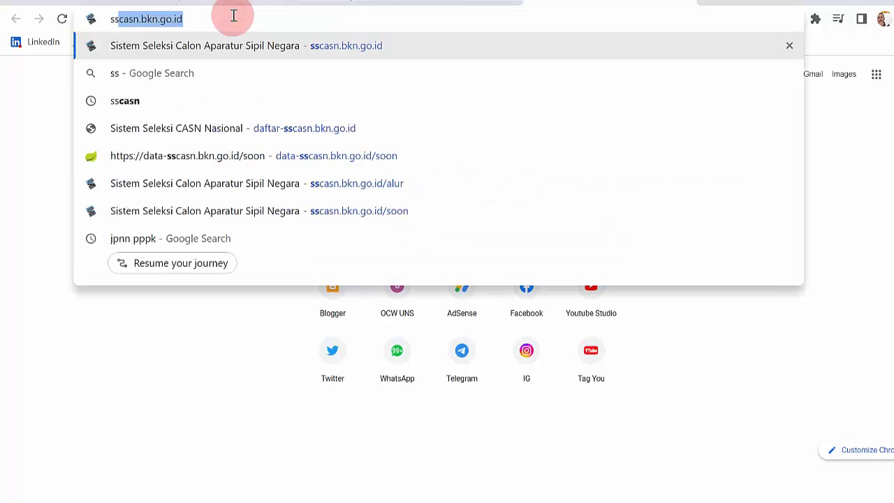
key("Right")
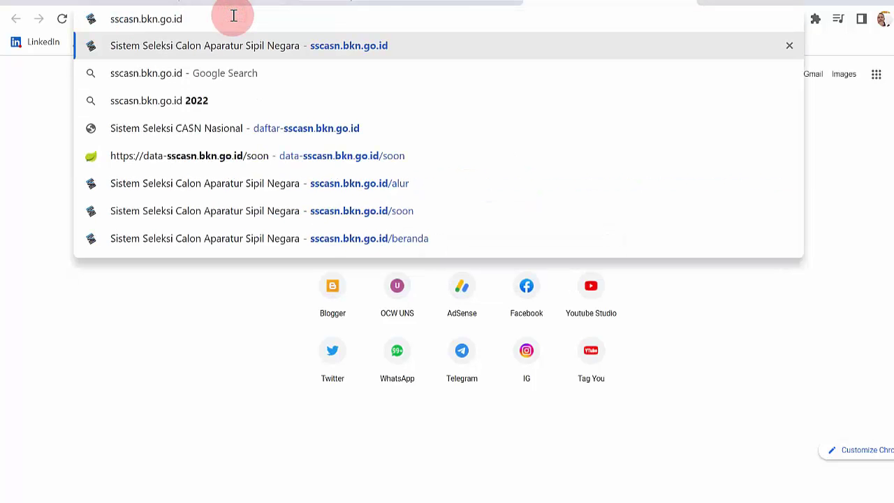
key("Return")
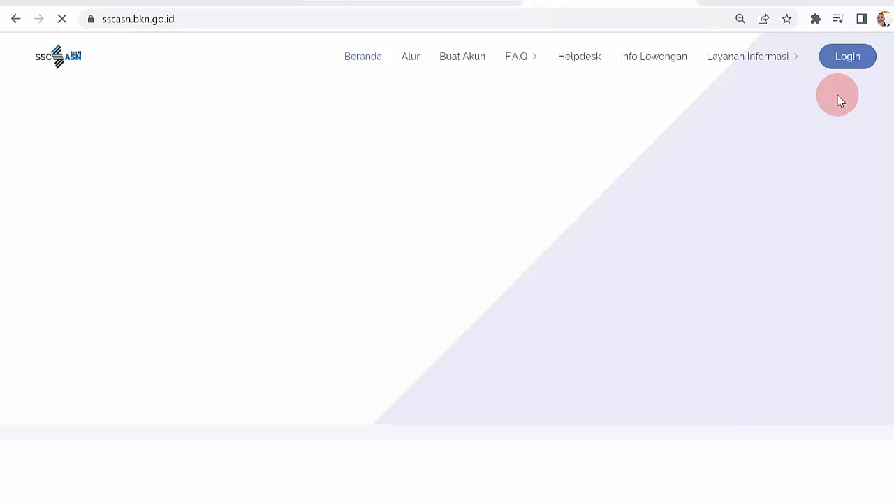
left_click(842, 56)
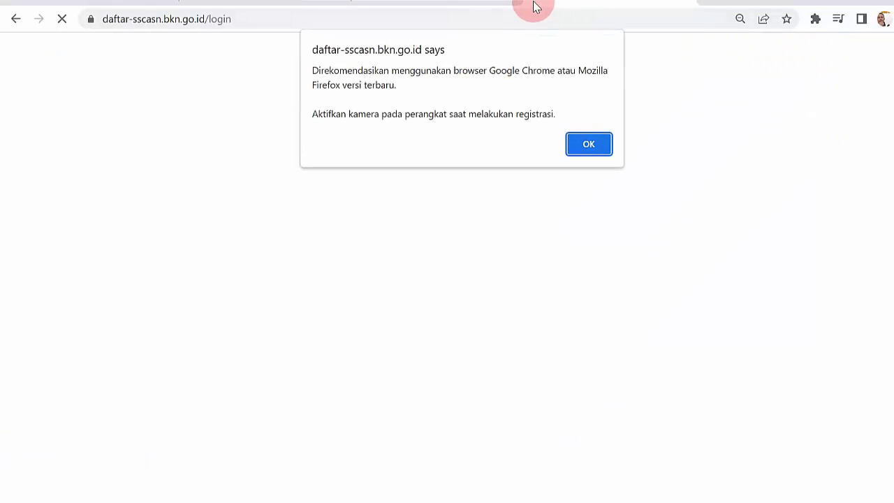
left_click(589, 144)
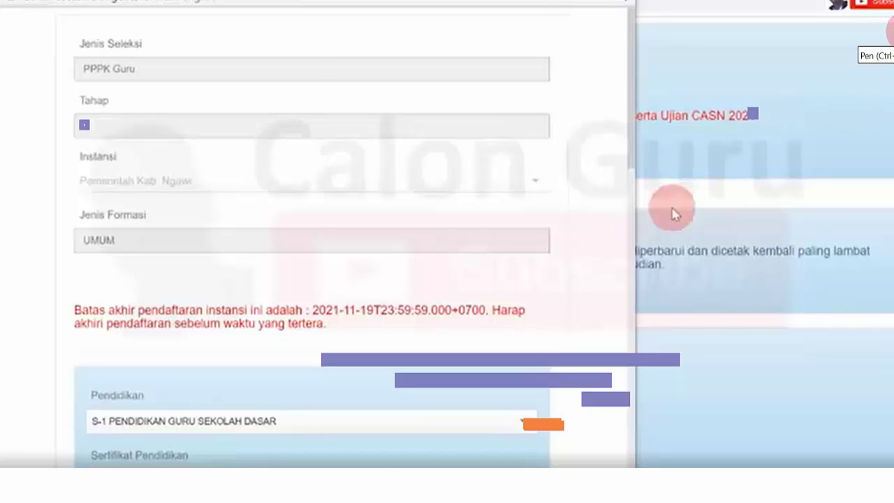
Mark the Jenis Seleksi, Tahap, Instansi and Jenis Formasi values and the registration deadline notice with the red pen.
left_click(890, 32)
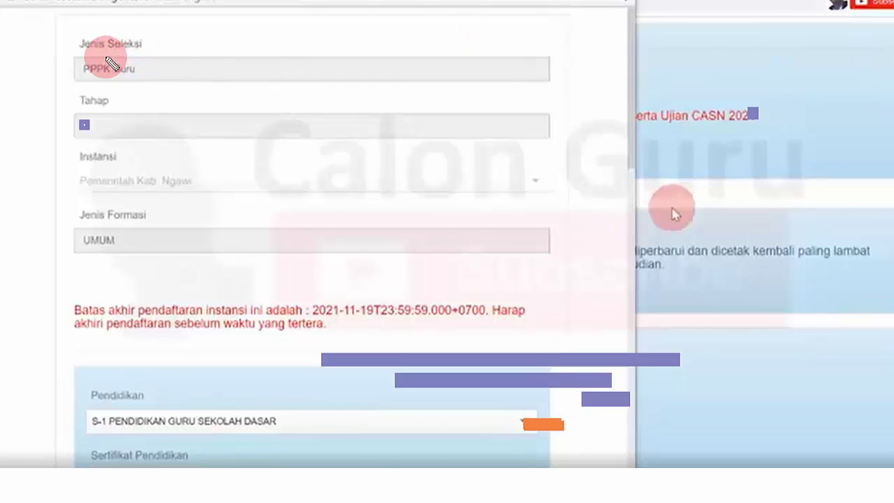
mouse_move(108, 61)
left_mouse_down()
mouse_move(73, 67)
mouse_move(129, 66)
left_mouse_up()
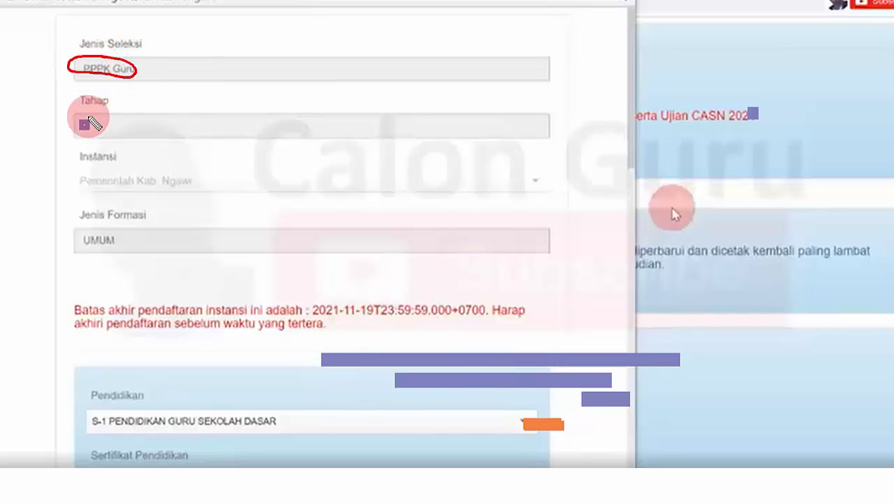
mouse_move(91, 112)
left_mouse_down()
mouse_move(65, 123)
mouse_move(102, 133)
left_mouse_up()
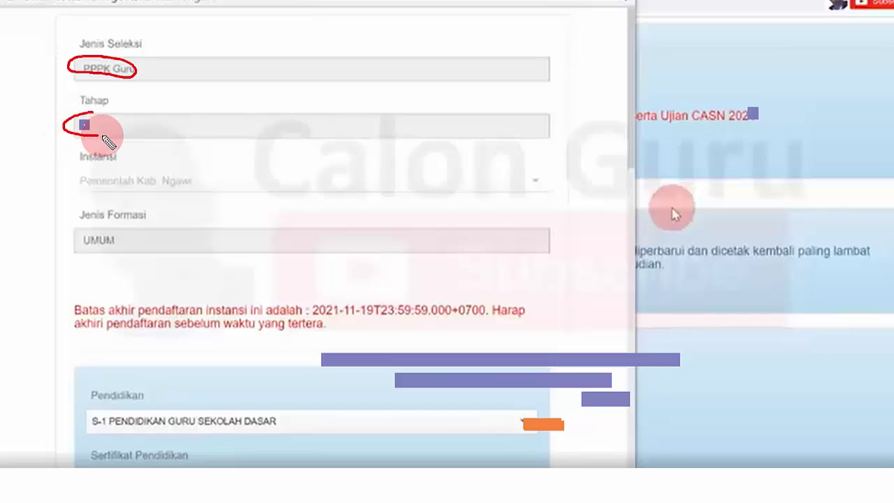
left_click(82, 99)
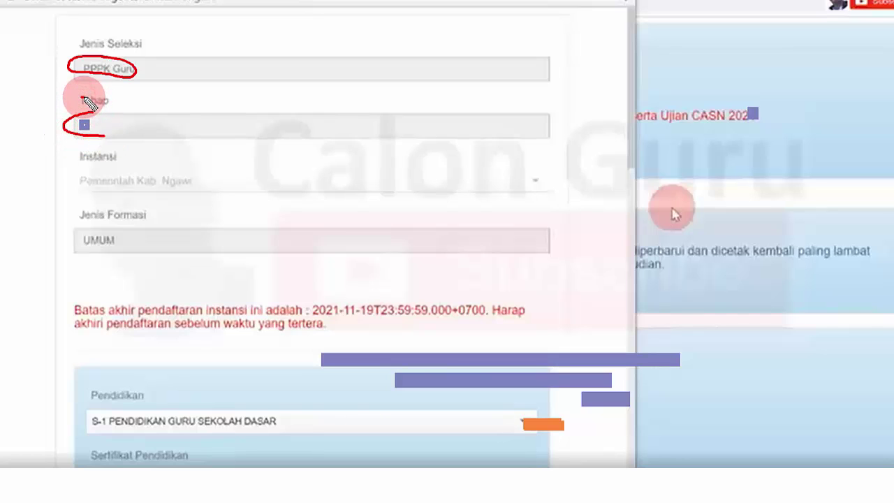
mouse_move(111, 230)
left_mouse_down()
mouse_move(70, 236)
mouse_move(130, 242)
mouse_move(118, 230)
left_mouse_up()
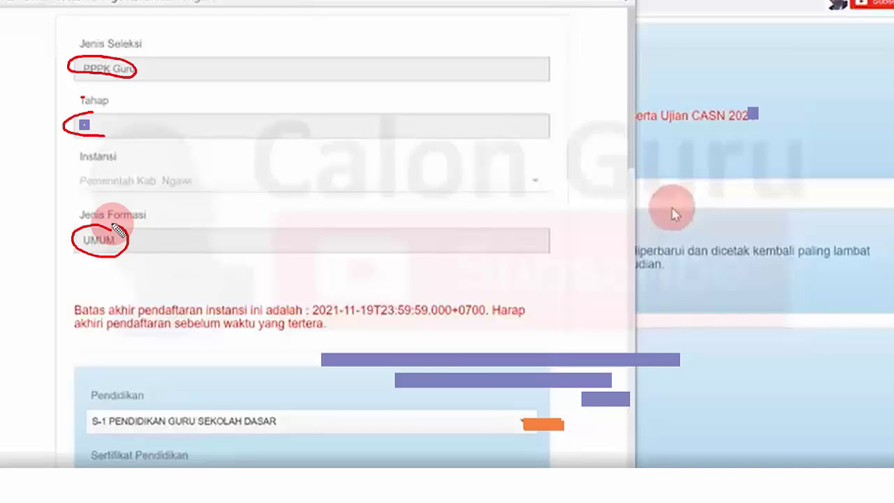
left_click_drag(94, 189, 165, 190)
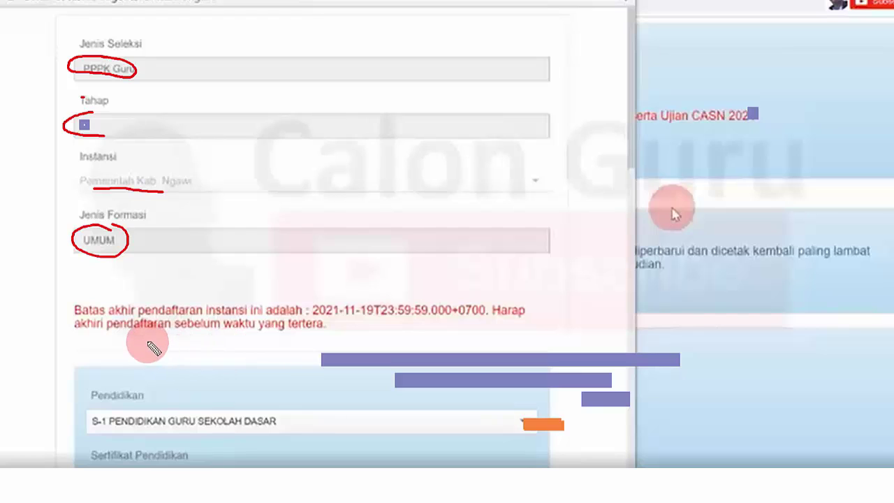
left_click_drag(148, 340, 199, 336)
left_click_drag(286, 293, 324, 293)
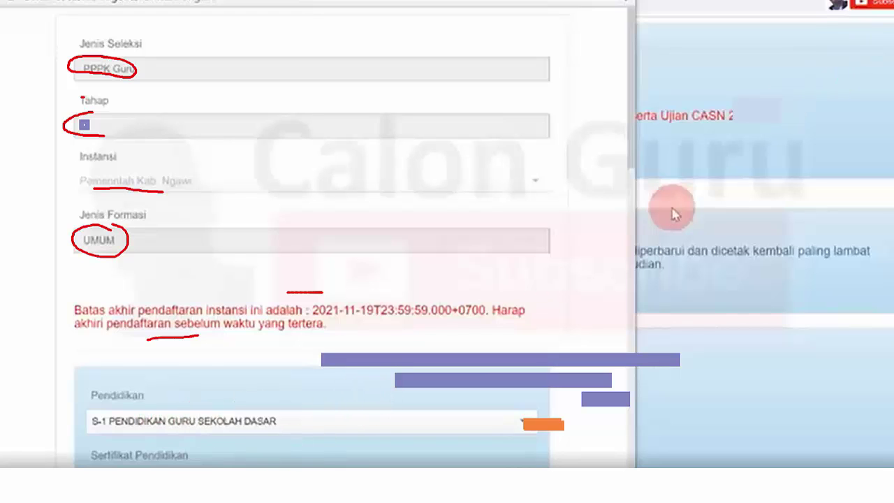
Check the options offered for Pendidikan, Jabatan and Lokasi Formasi in the formation selection form.
scroll(153, 80, "down", 5)
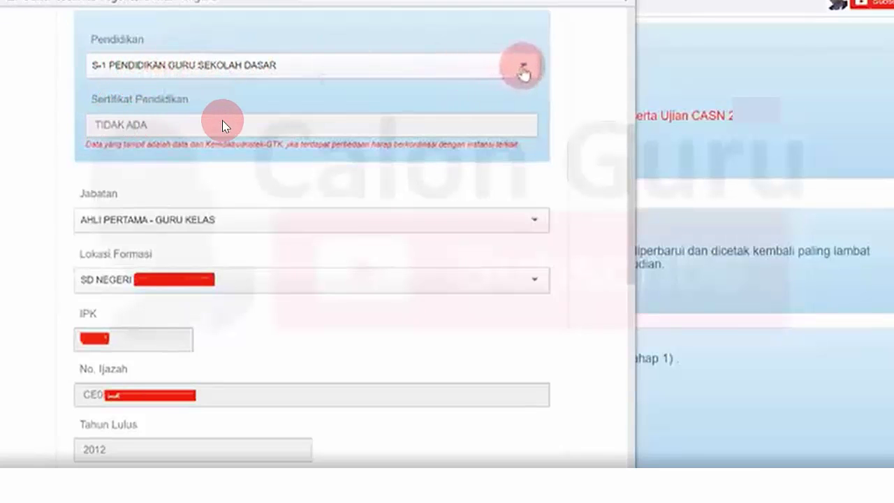
left_click(522, 67)
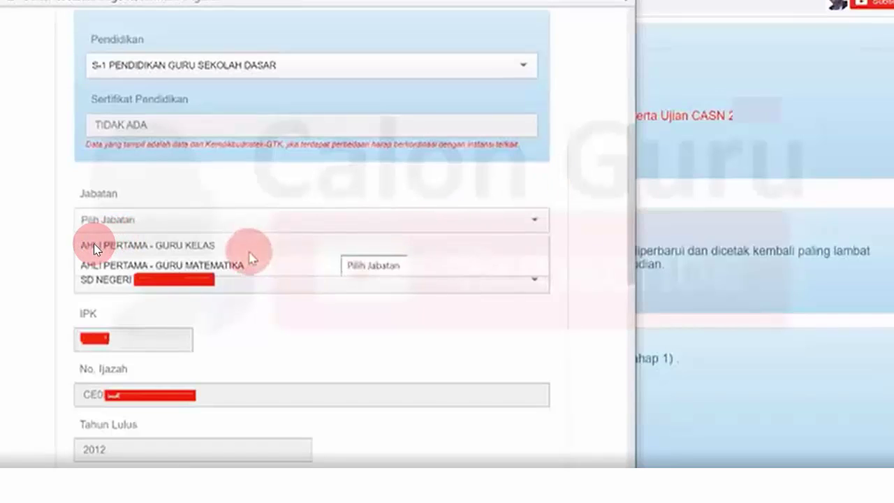
left_click(395, 404)
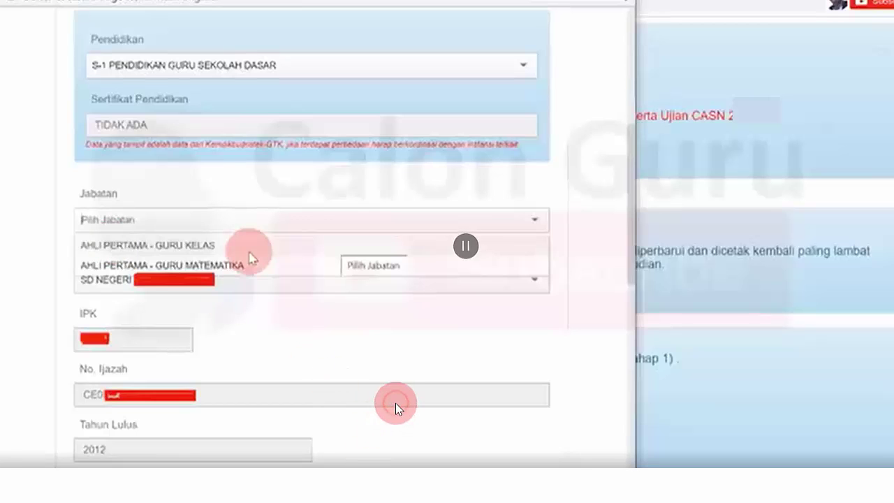
left_click(395, 403)
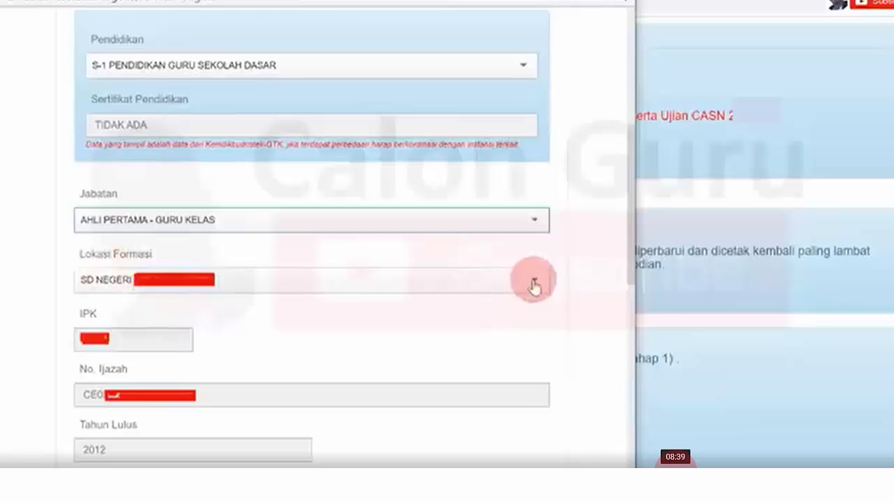
left_click(578, 293)
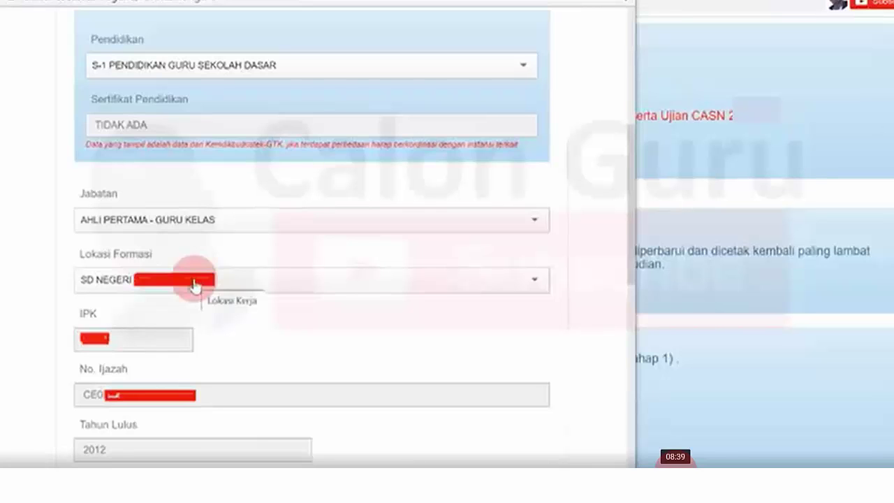
left_click(533, 285)
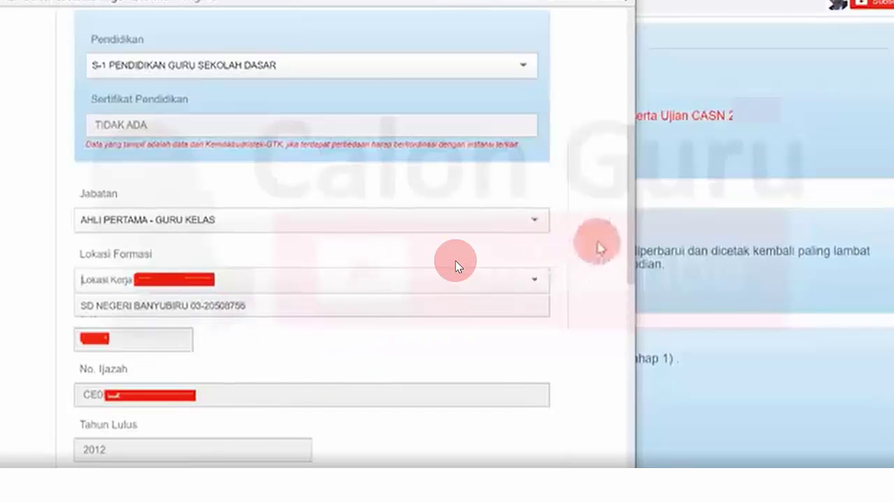
left_click(598, 245)
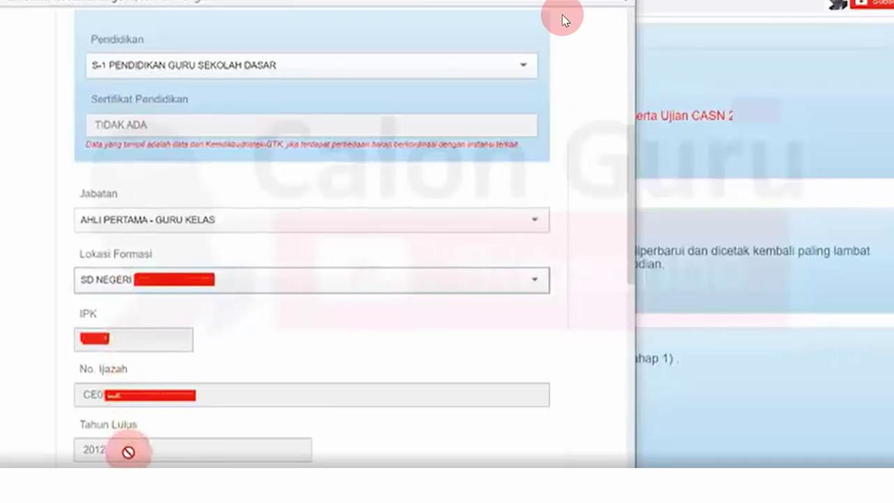
Enter the displayed CAPTCHA code at the end of the formation selection form.
scroll(127, 452, "down", 10)
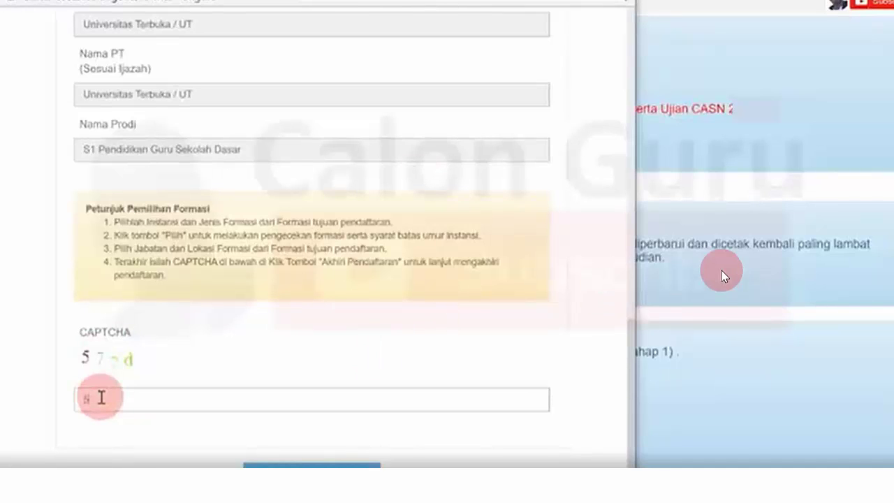
type("77d")
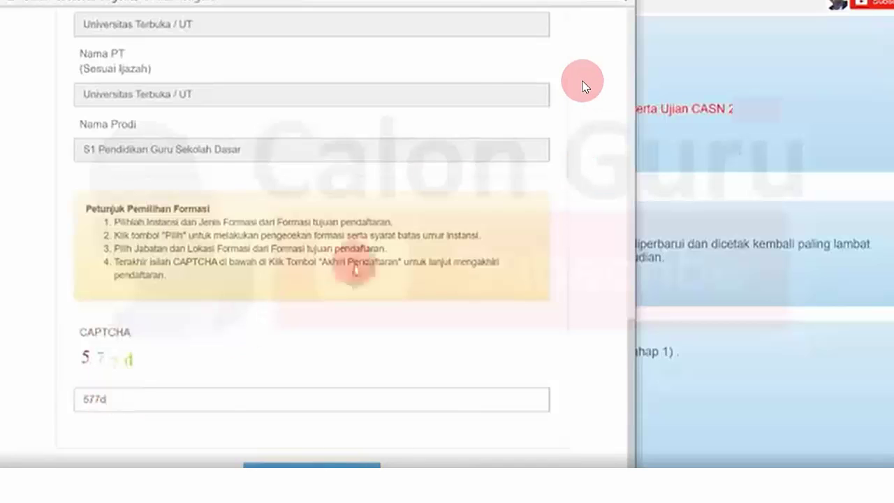
scroll(548, 62, "down", 1)
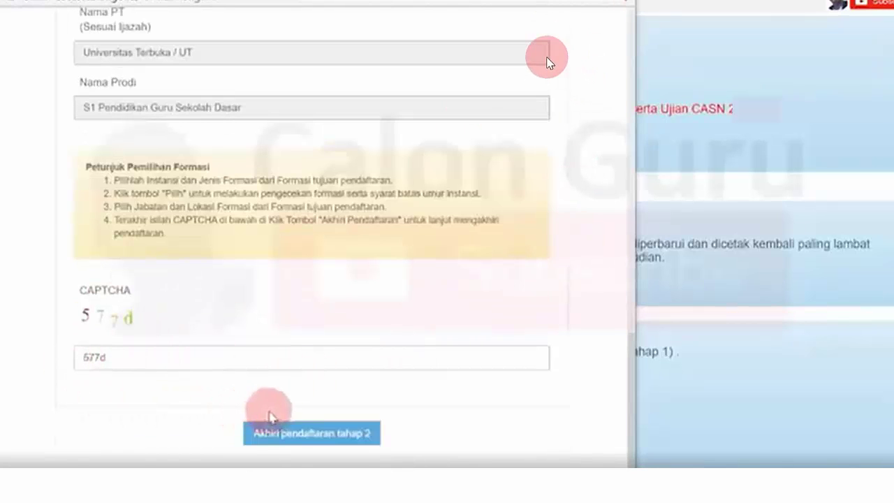
End the stage 2 registration, agree to process it with Iya, and acknowledge the resulting message.
left_click(293, 437)
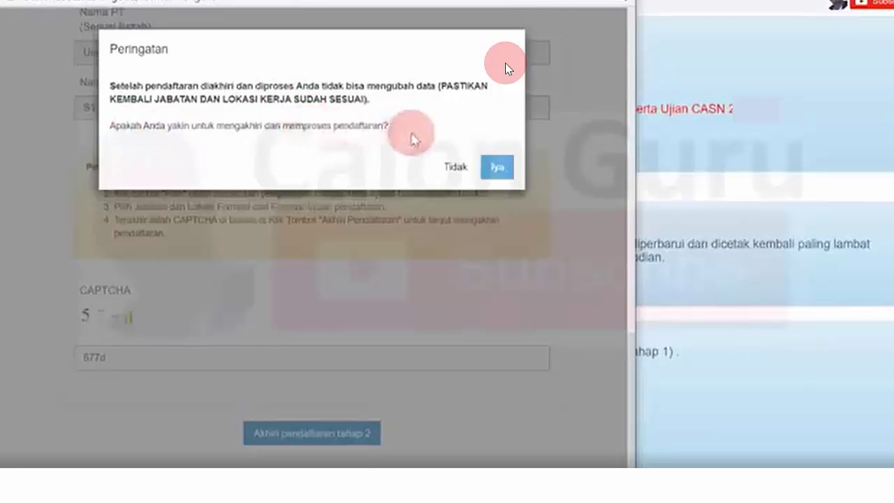
left_click(492, 168)
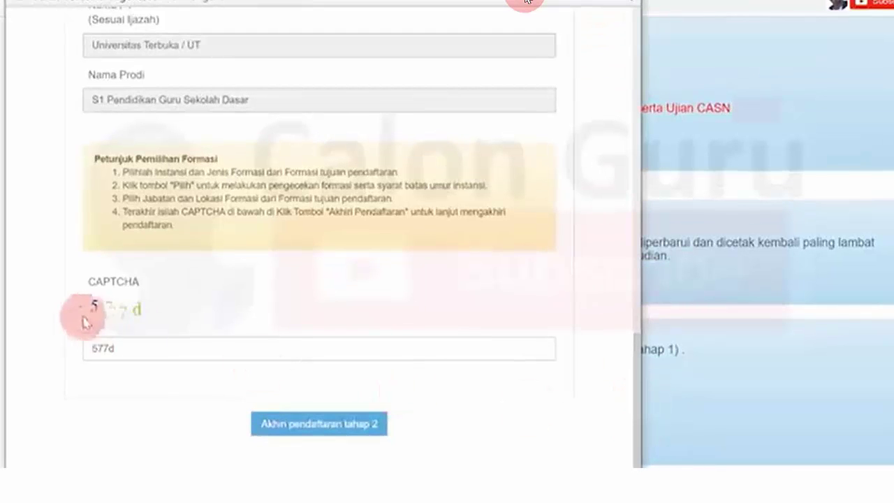
left_click(328, 425)
left_click(500, 166)
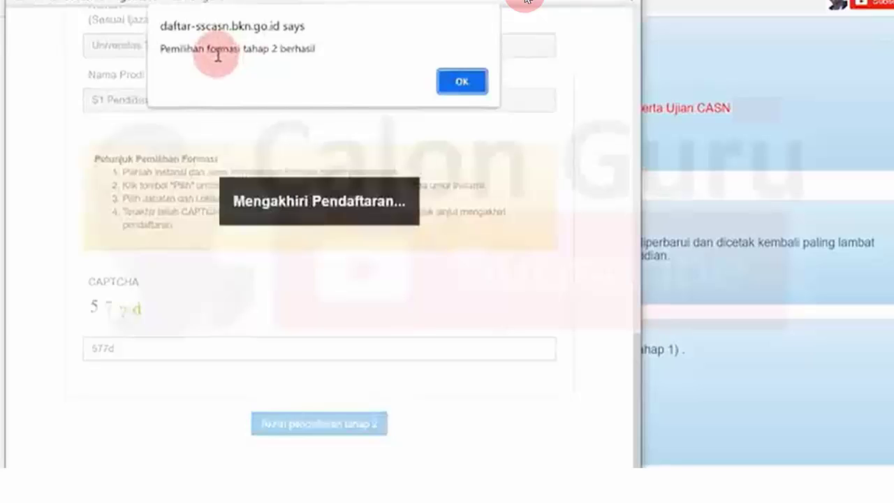
left_click(461, 83)
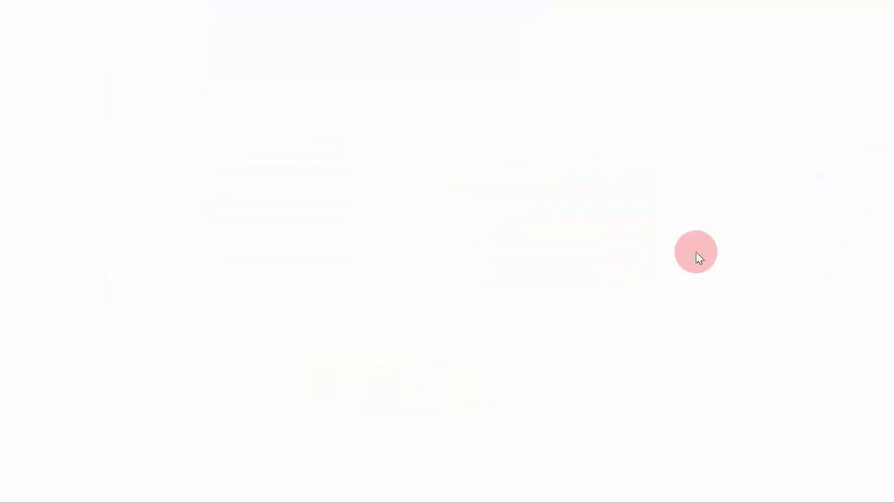
left_click(696, 252)
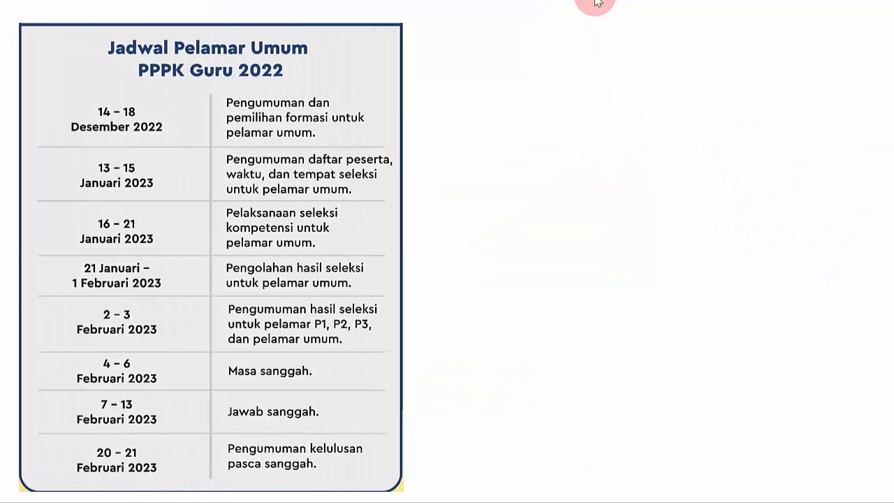